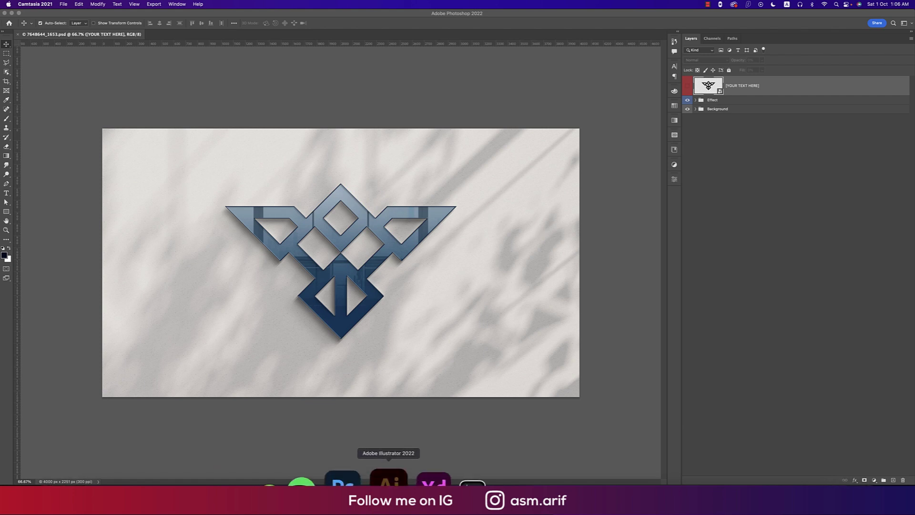
Switch from the Photoshop wall mockup to Illustrator, where the black bird logo document is open.
click(384, 490)
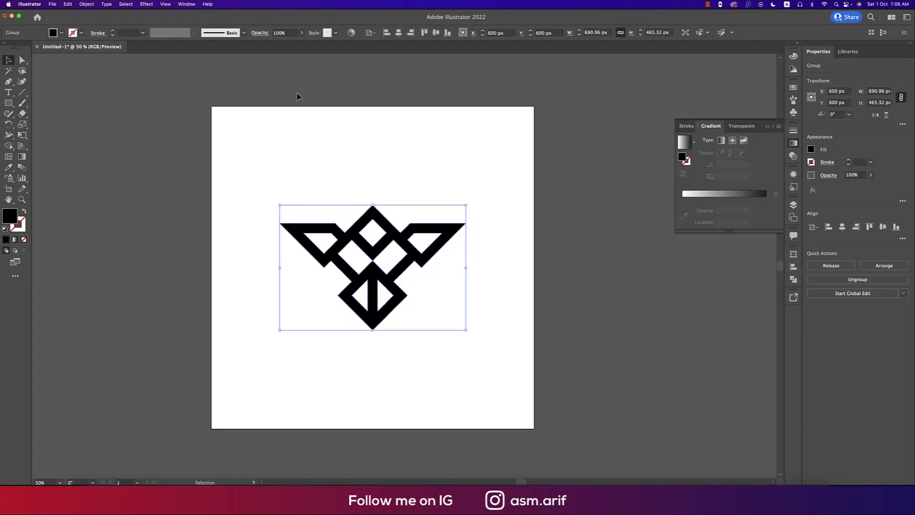
Create a new document named 'minimal' from the Web 1200 × 1200 px preset in RGB Color.
click(313, 127)
click(51, 5)
click(62, 15)
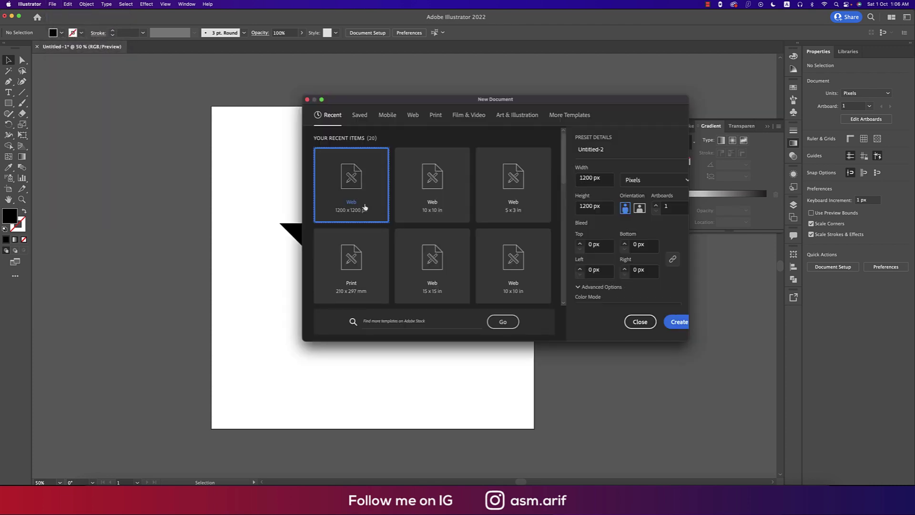
click(594, 180)
click(598, 212)
click(610, 154)
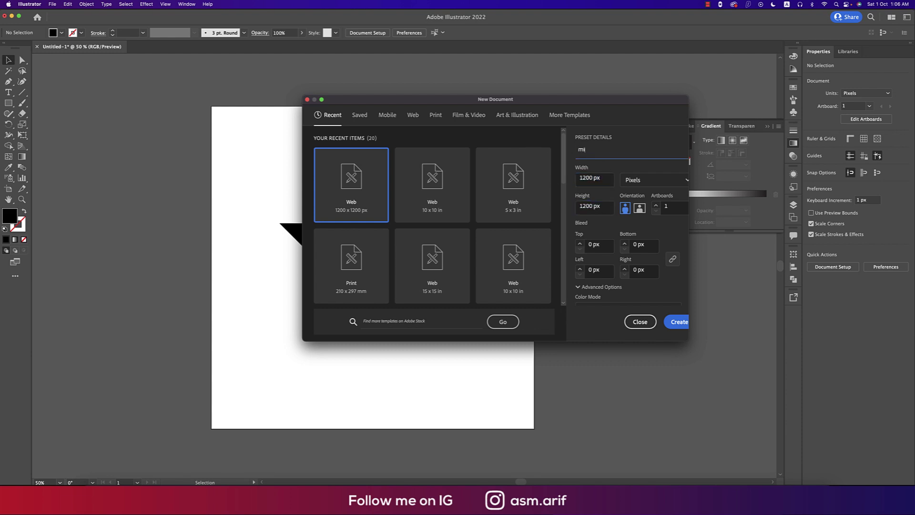
scroll(649, 241, down, 3)
click(625, 223)
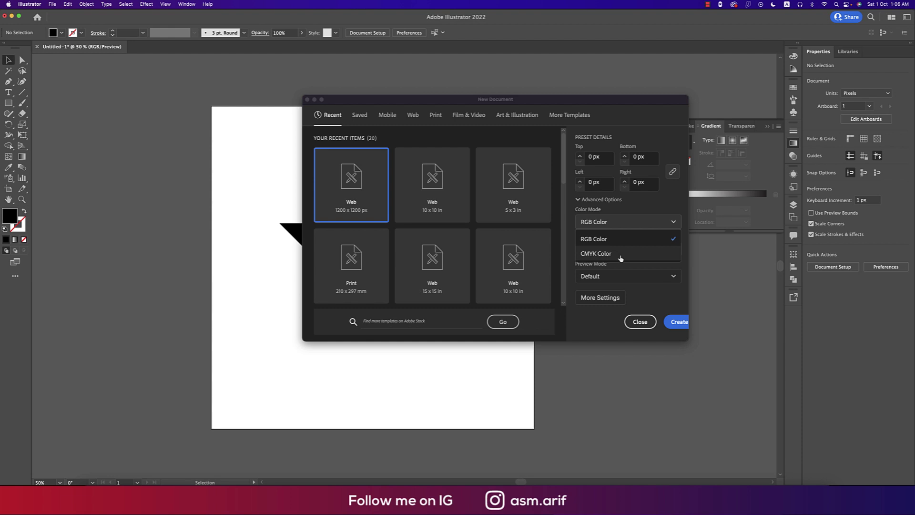
click(622, 237)
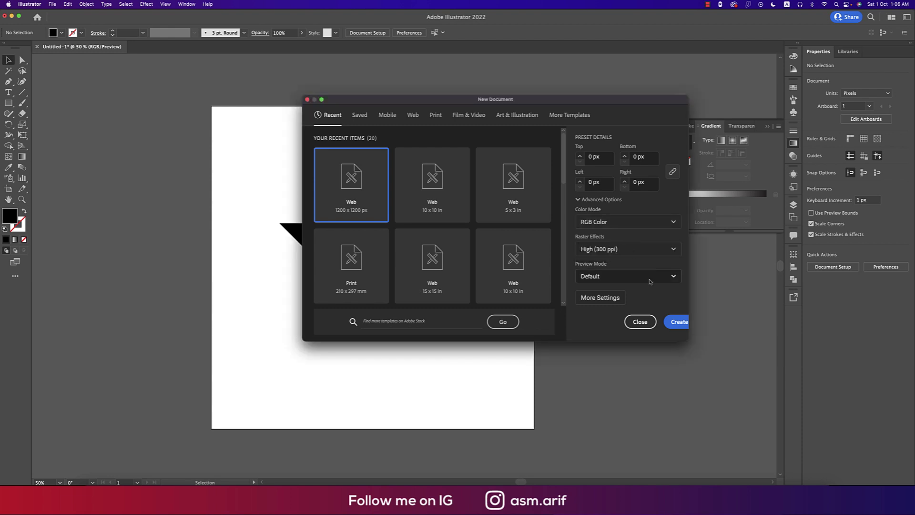
click(672, 322)
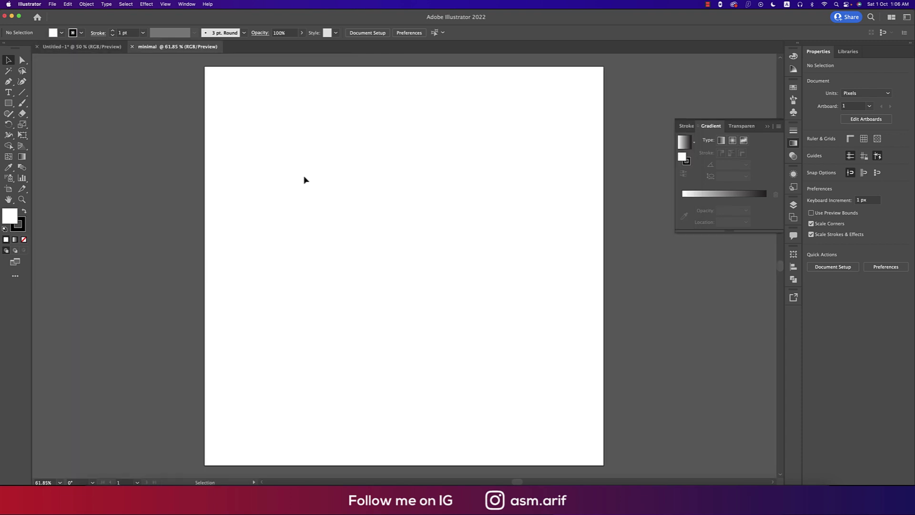
Draw a tall vertical line on the artboard's left with a 1 pt stroke.
click(21, 91)
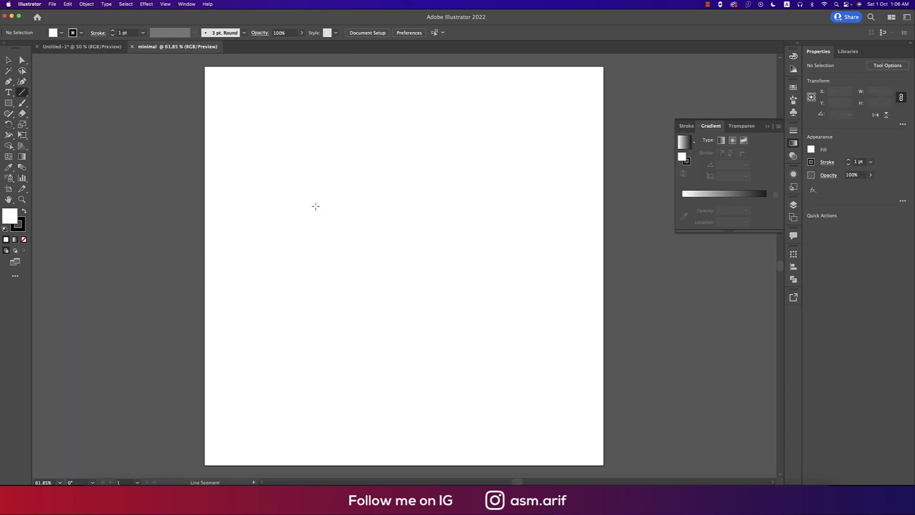
drag(274, 102, 295, 414)
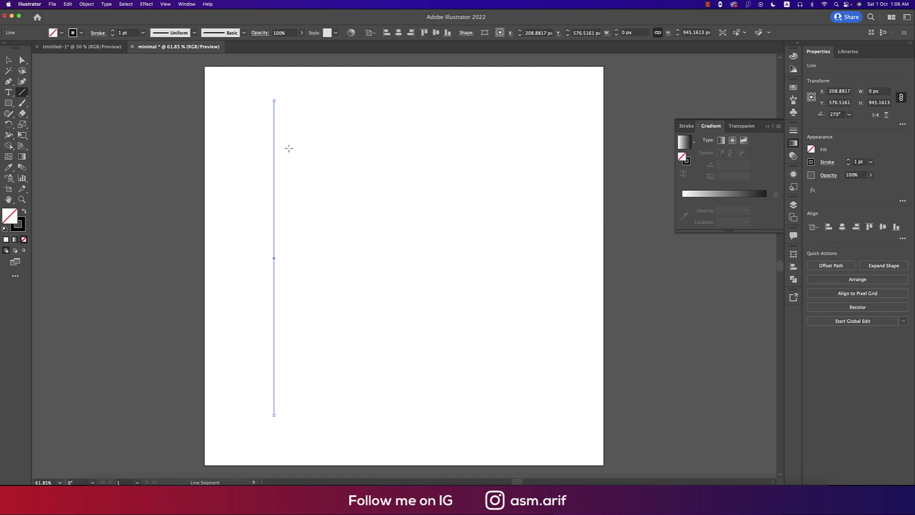
click(134, 32)
drag(134, 32, 111, 32)
Duplicate the line rightward and repeat it into nine evenly spaced vertical lines, then select them all.
click(8, 60)
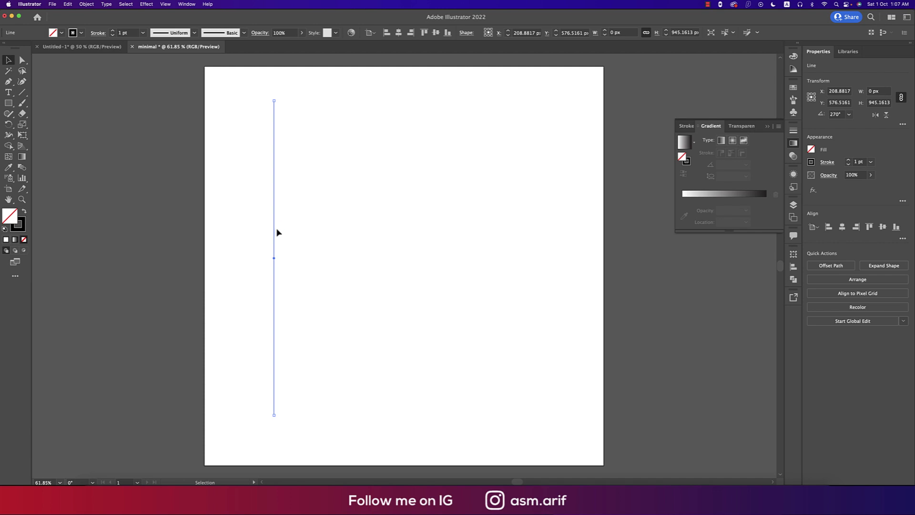
drag(275, 231, 291, 233)
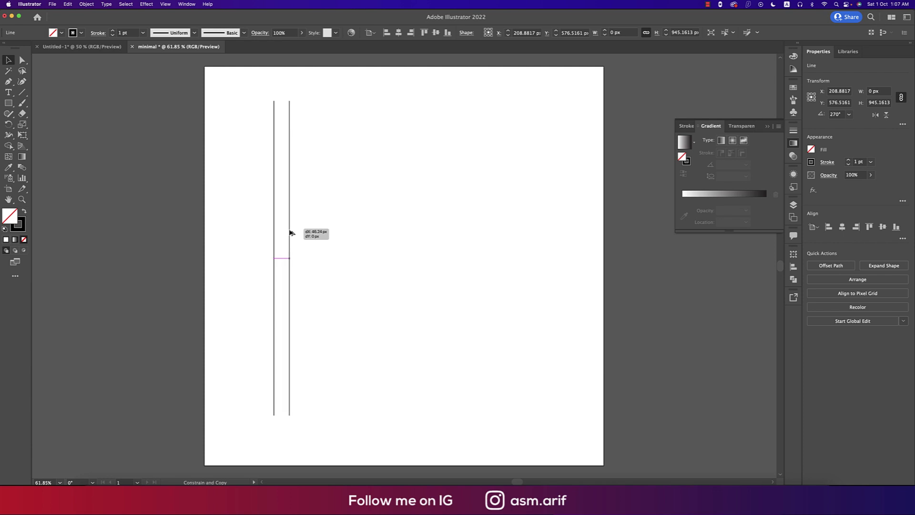
drag(292, 233, 291, 233)
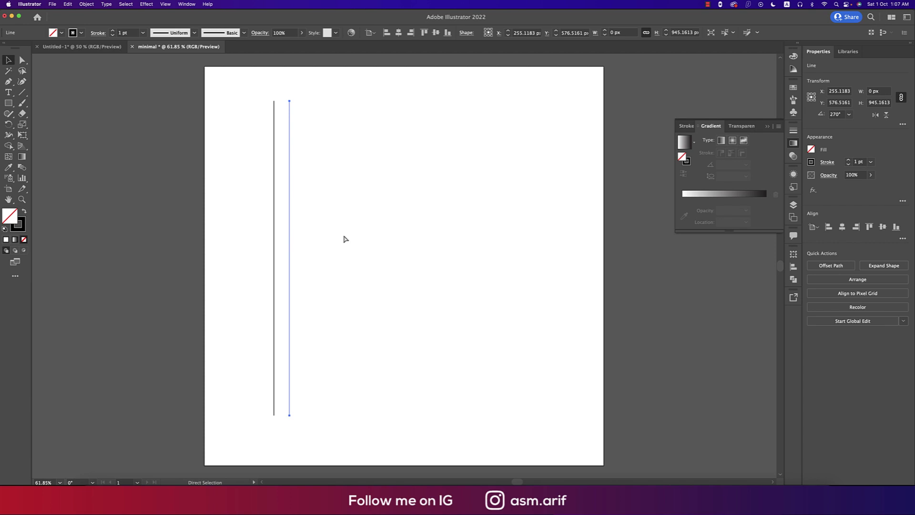
key(super+d)
key(super+d)
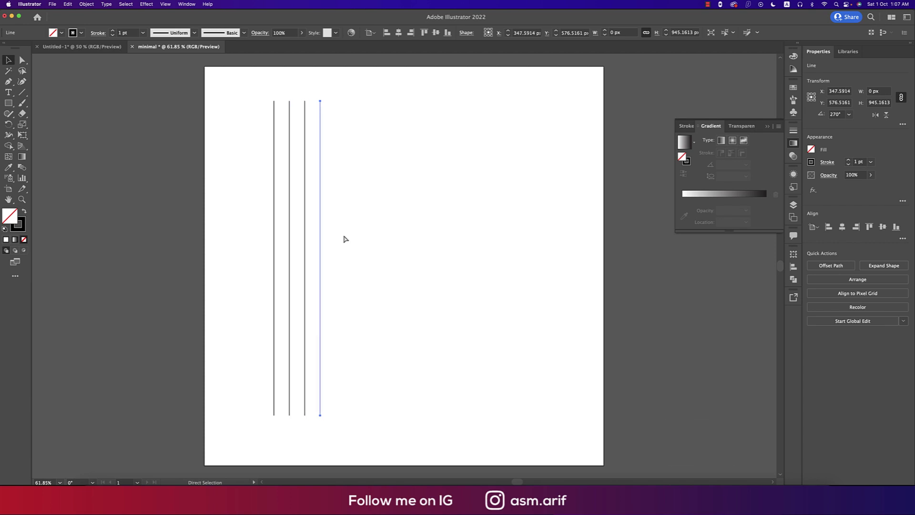
key(super+d)
key(super+d)
key(super+d)
key(super+d)
key(super+d)
drag(425, 247, 206, 252)
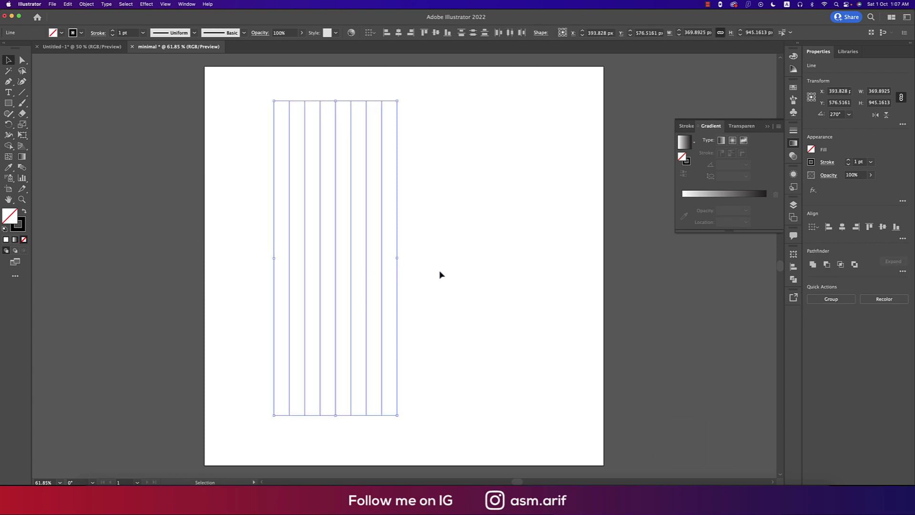
Group the nine lines and centre the group horizontally and vertically on the artboard.
key(super+g)
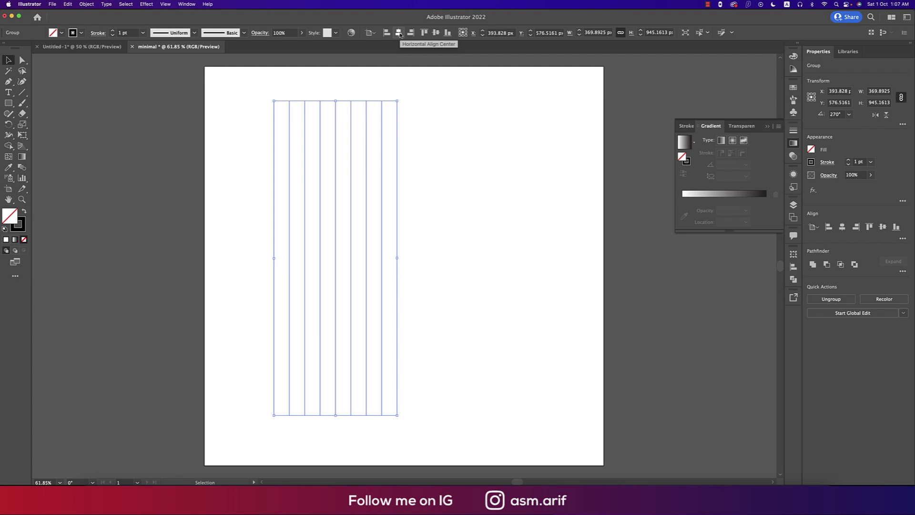
click(399, 33)
click(435, 32)
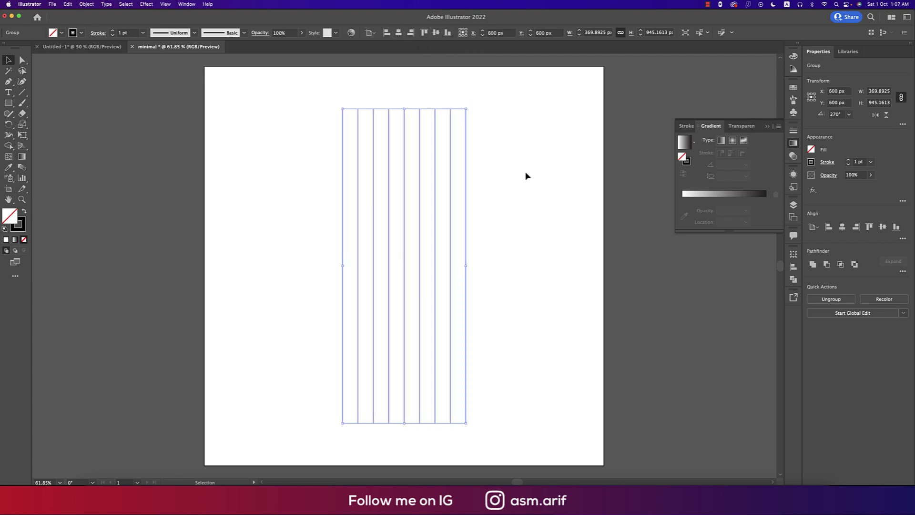
click(526, 177)
drag(500, 161, 305, 181)
Paste a copy of the line group in front and rotate it to 45°.
key(a)
key(super+c)
key(super+f)
key(v)
click(848, 114)
click(840, 115)
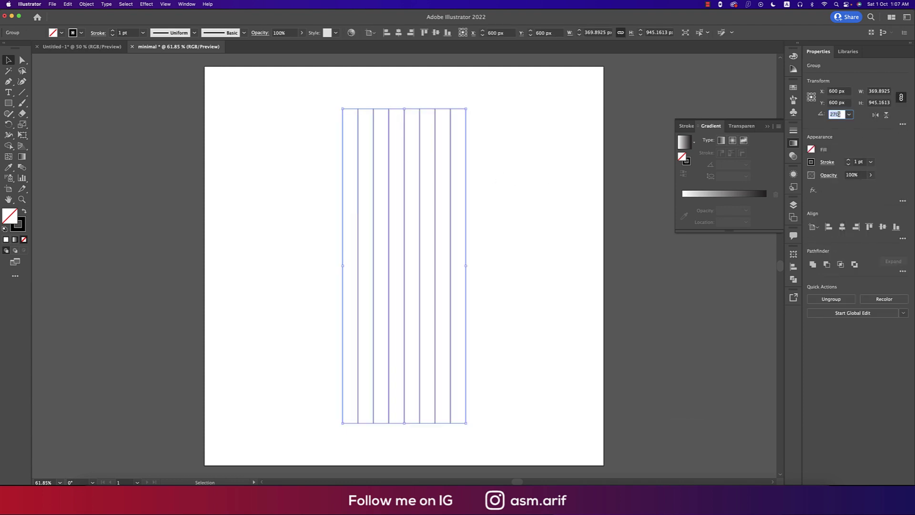
text(45)
key(alt+Return)
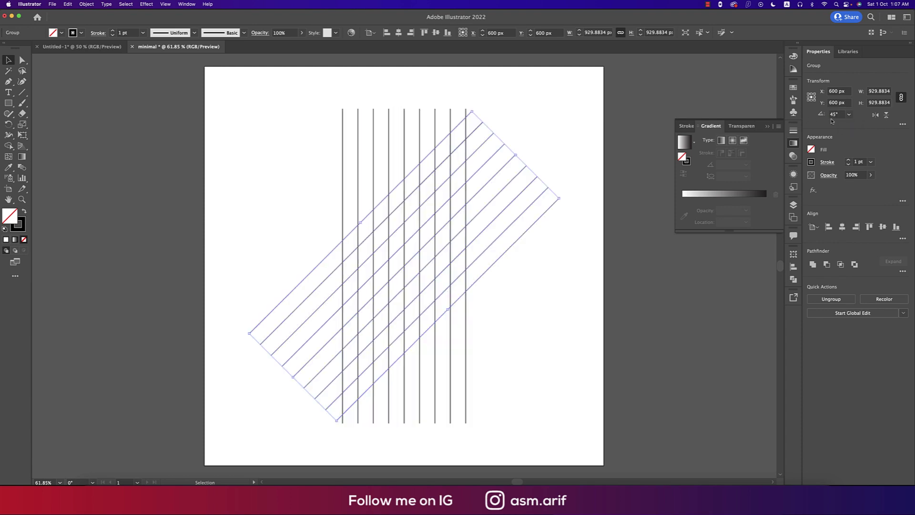
Paste another copy in front and flip it into the opposite 135° diagonal.
key(super+c)
key(super+f)
click(875, 115)
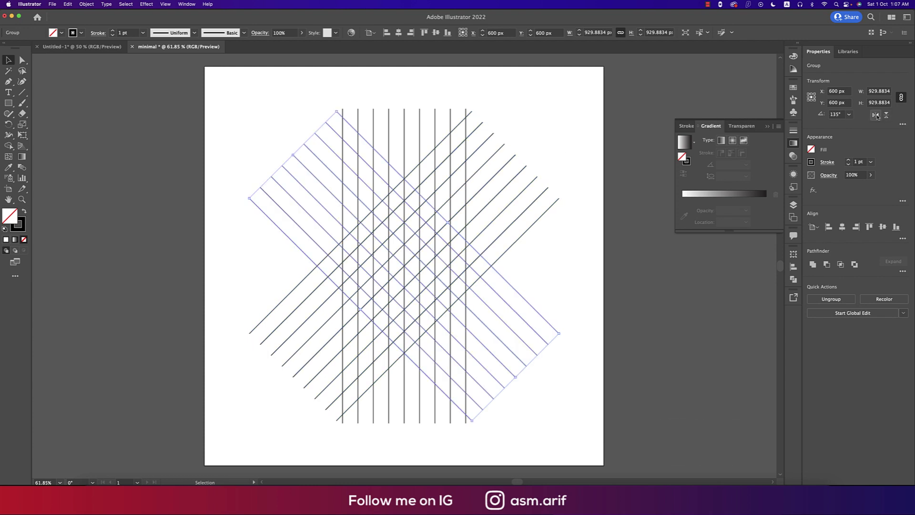
Paste a third copy in front and rotate it to 180° for horizontal lines.
key(super+c)
key(super+f)
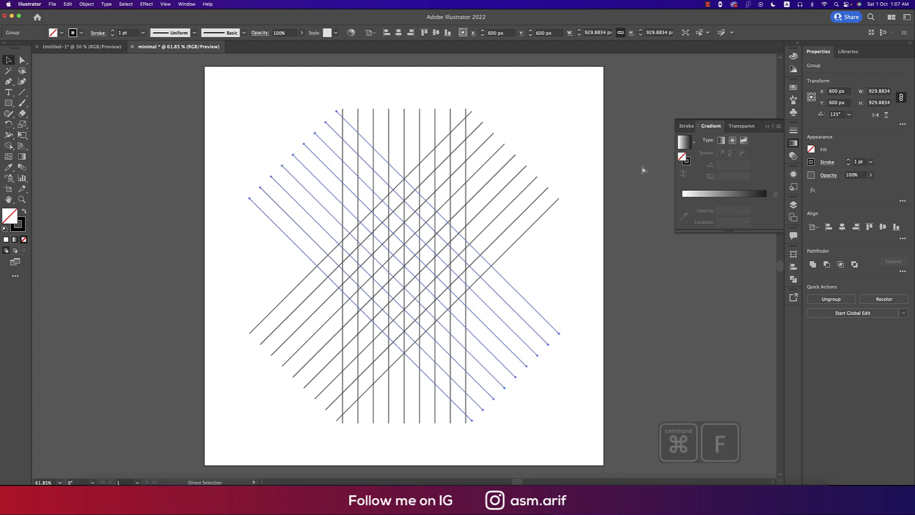
click(848, 115)
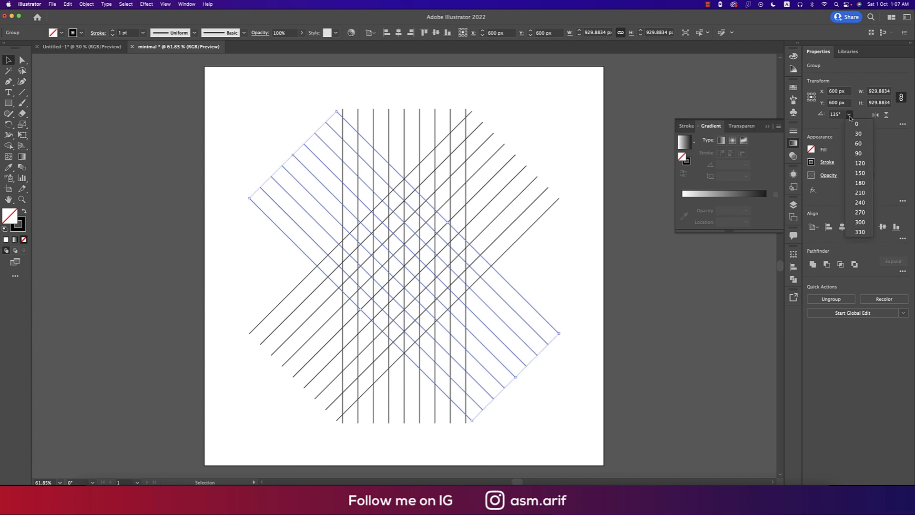
click(860, 162)
click(848, 114)
click(863, 189)
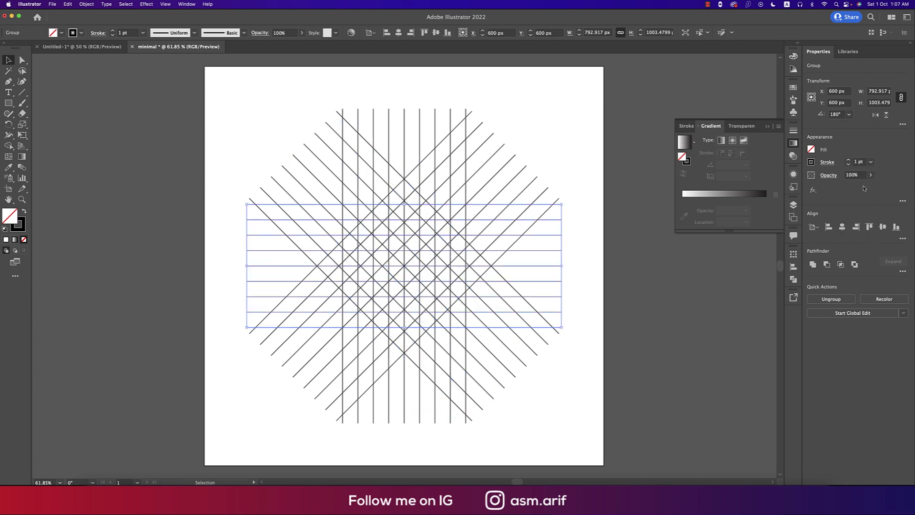
Select the whole grid, close the floating gradient panel and switch to the Layout workspace.
click(583, 184)
drag(268, 103, 600, 370)
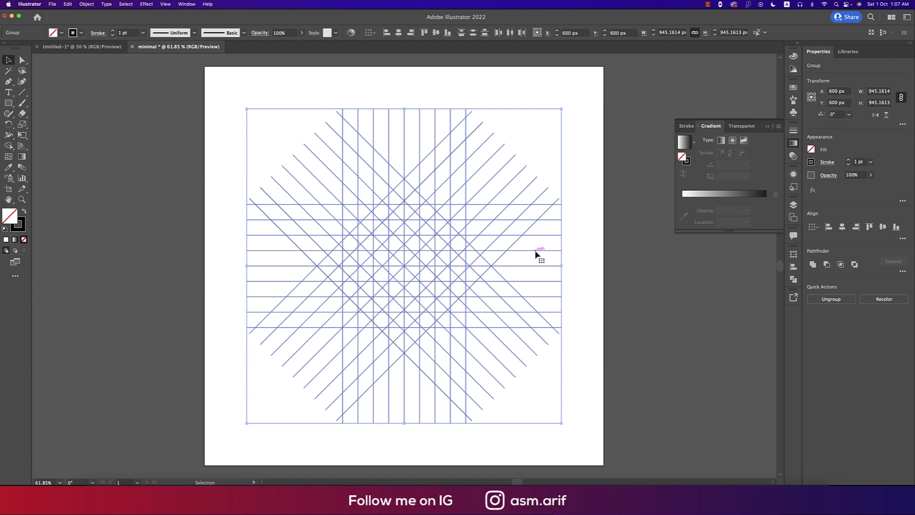
click(767, 126)
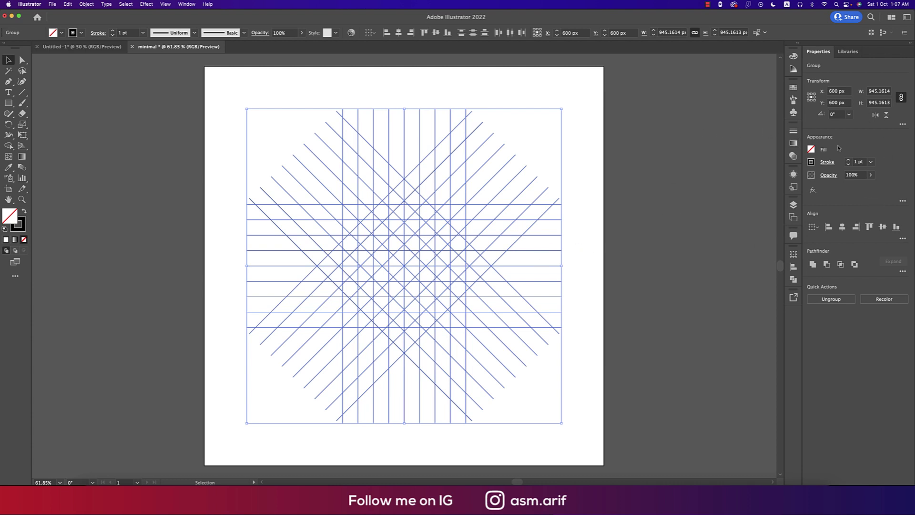
click(906, 17)
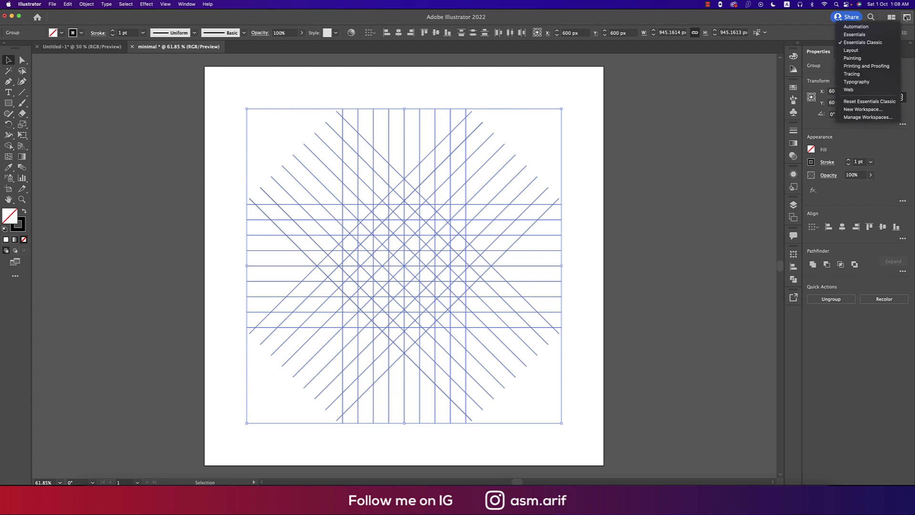
click(872, 50)
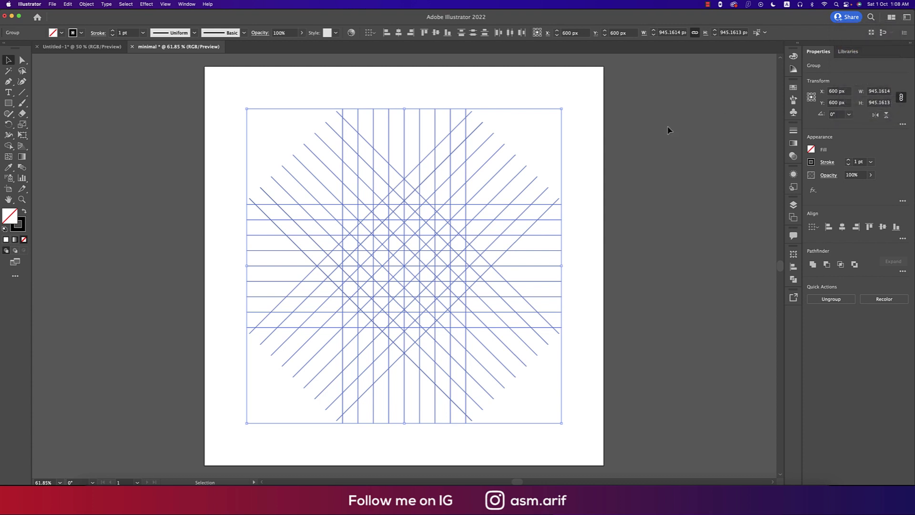
click(579, 126)
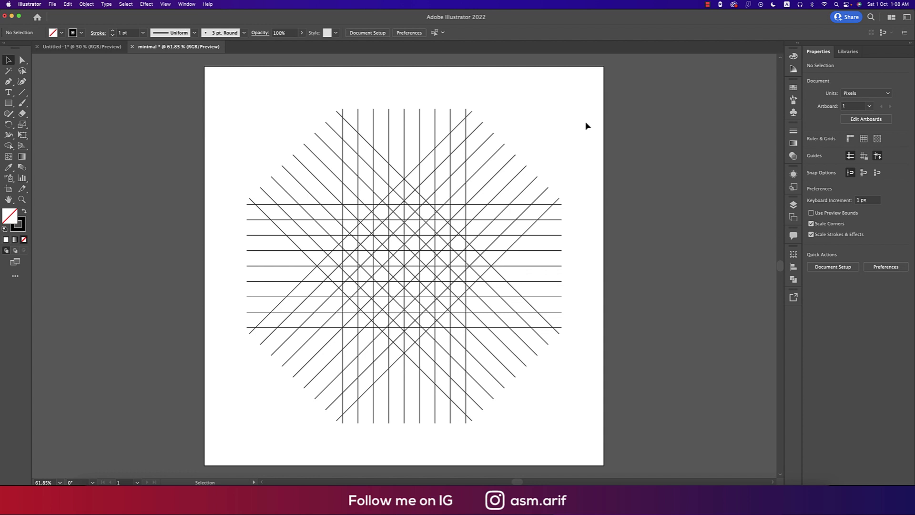
Switch to the Essentials Classic workspace and reset it to its default layout.
click(906, 17)
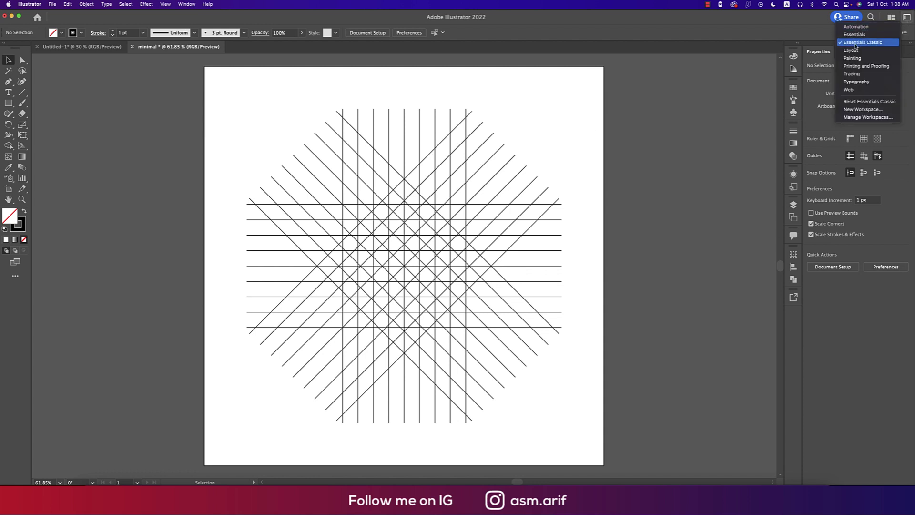
click(846, 43)
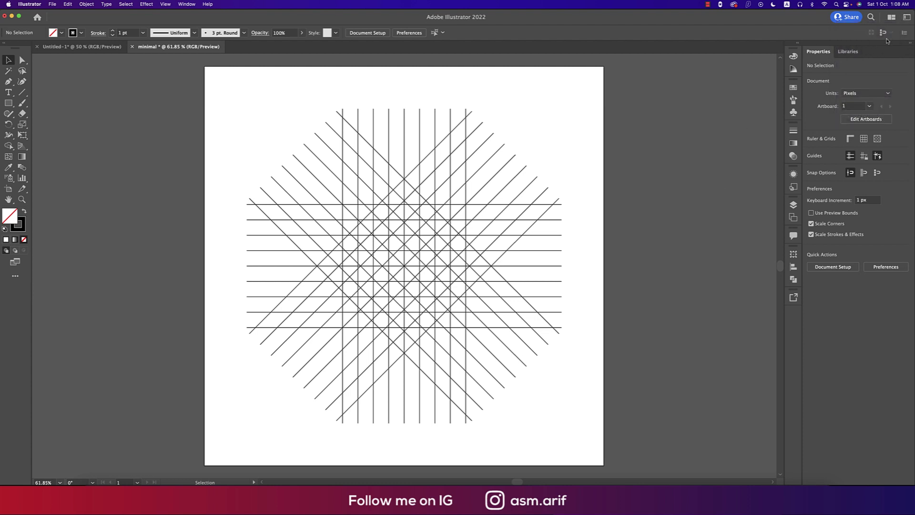
click(906, 19)
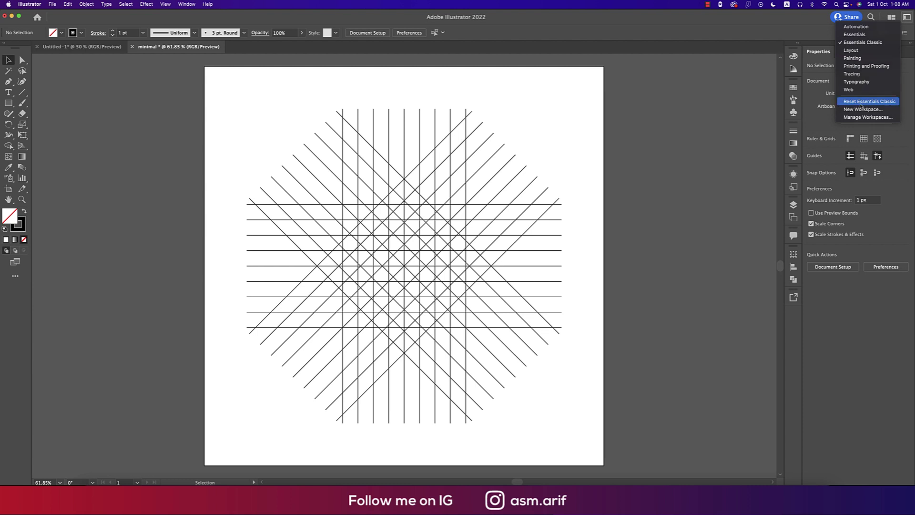
click(860, 102)
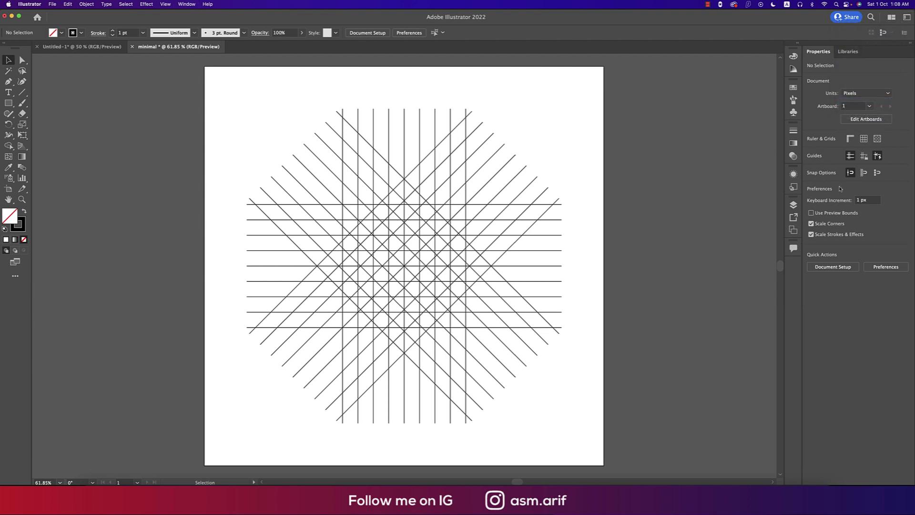
Select the grid with the Shape Builder tool, setting fill to black and stroke to None.
drag(255, 110, 620, 387)
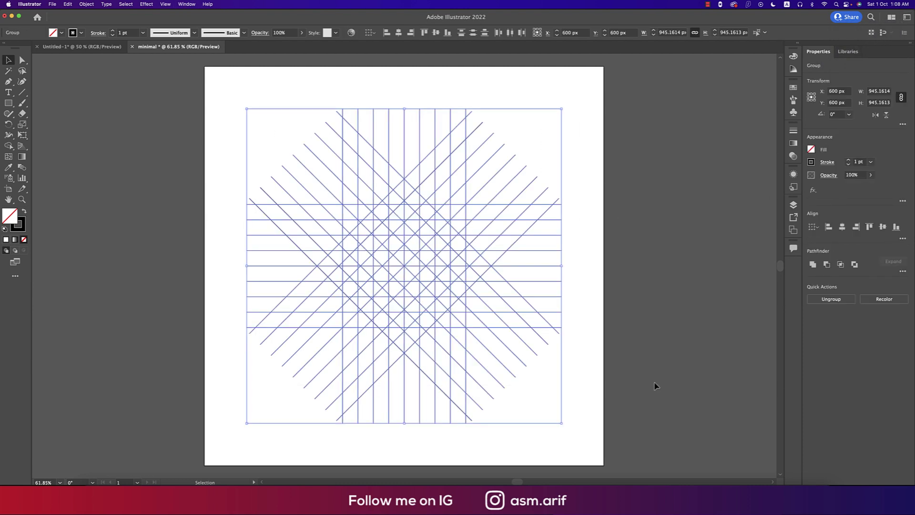
click(9, 146)
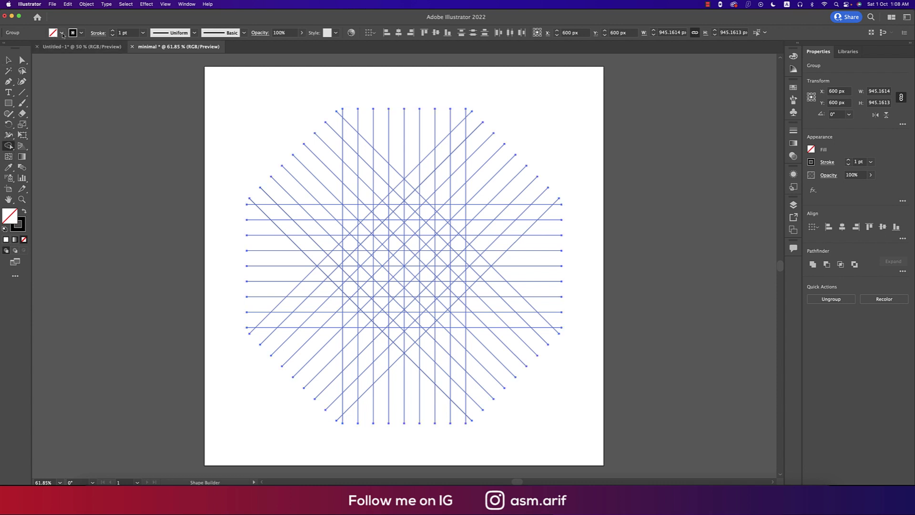
click(63, 35)
click(46, 51)
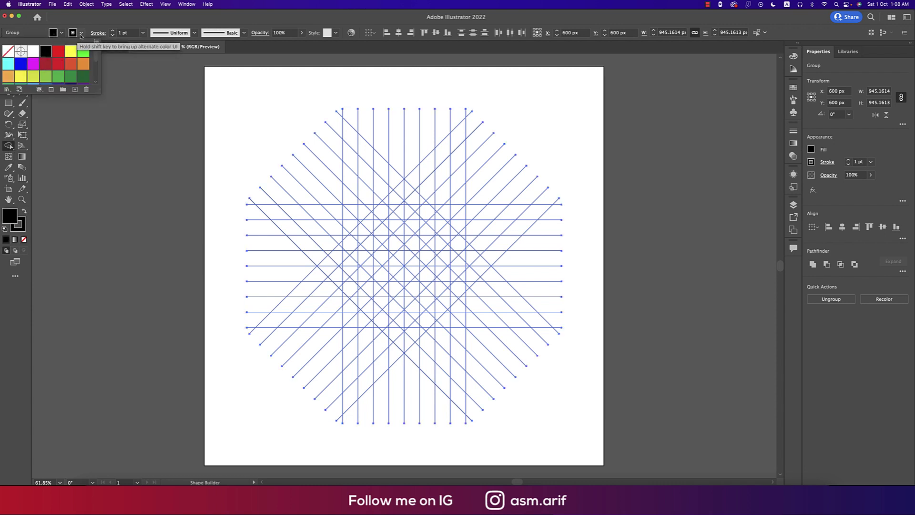
click(82, 33)
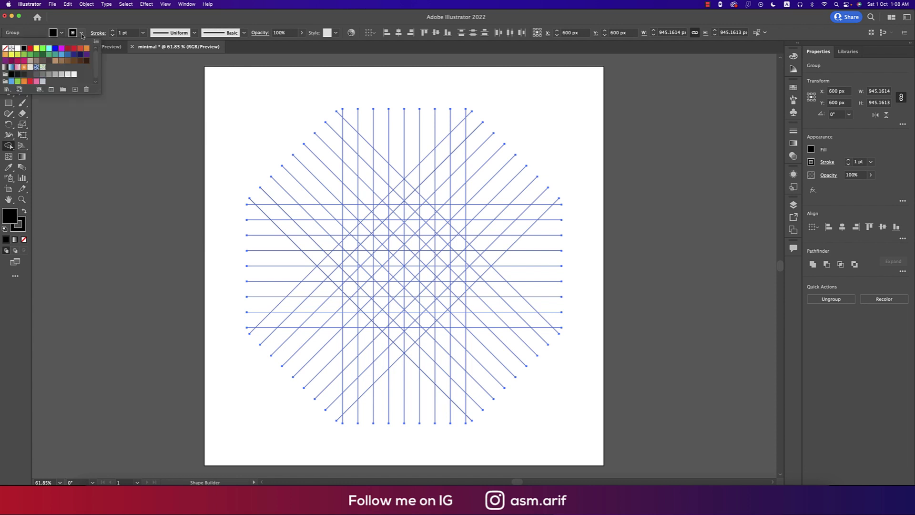
click(5, 50)
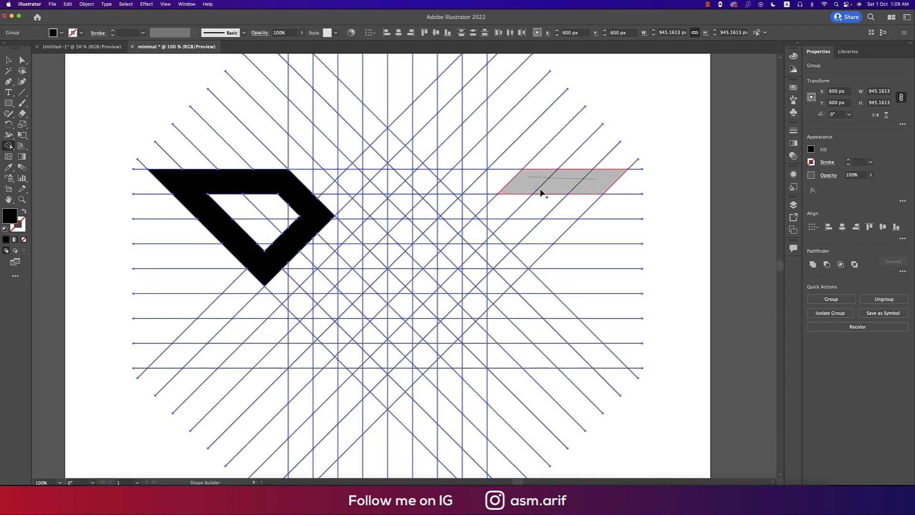
Merge grid cells into the bird's wings and body, cutting away an unwanted shape.
drag(541, 190, 563, 179)
key(super+x)
drag(396, 141, 341, 183)
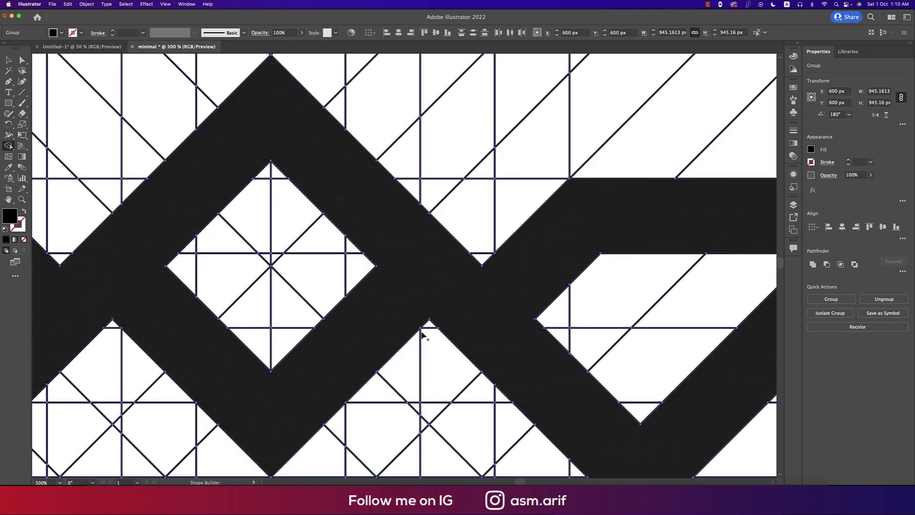
mouse_move(381, 231)
mouse_down()
mouse_move(383, 358)
mouse_move(439, 255)
mouse_up()
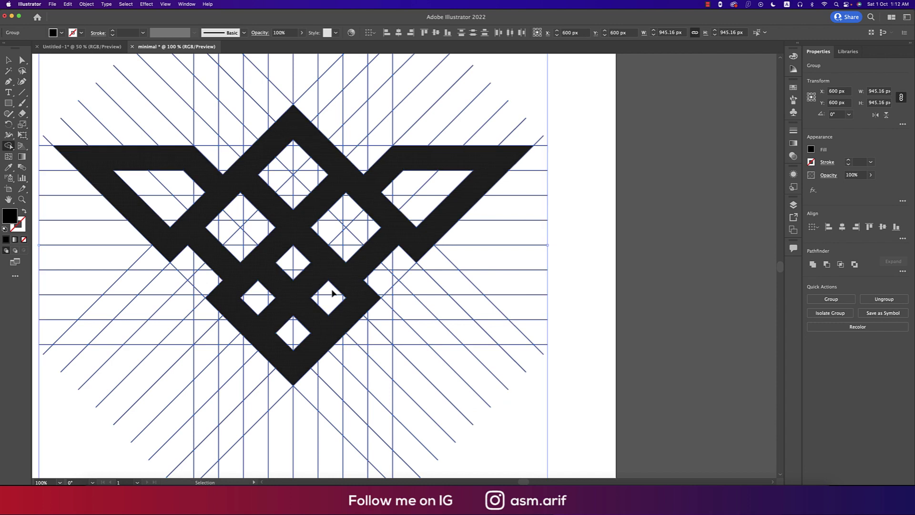
key(super+minus)
key(shift+m)
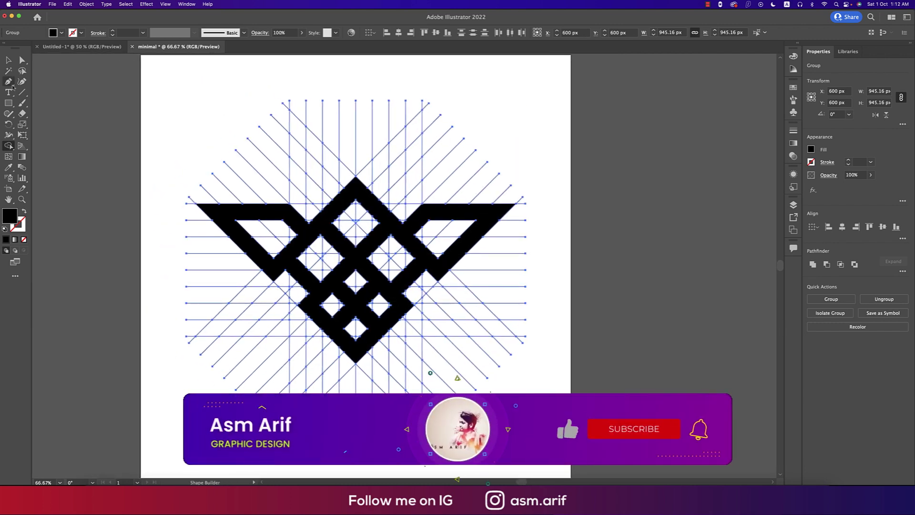
click(8, 70)
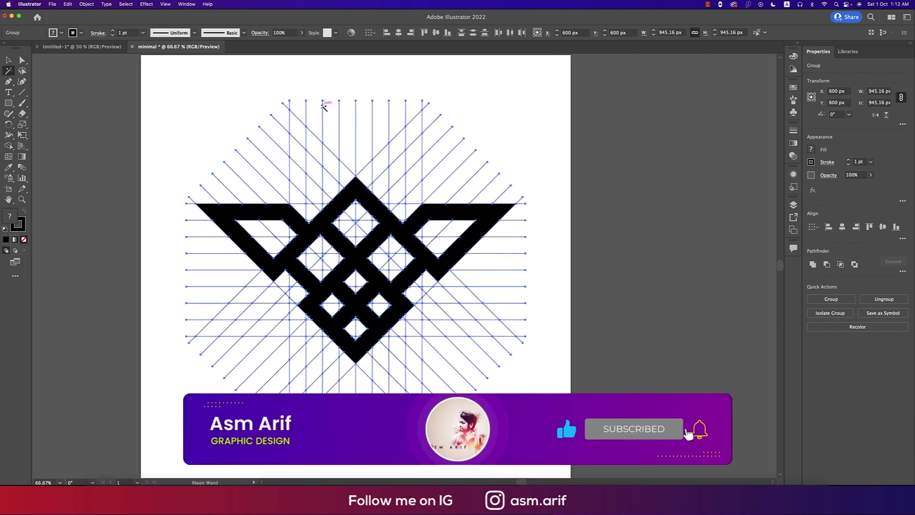
Delete all grid lines with the Magic Wand, copy the black bird logo, and switch to Photoshop.
click(323, 105)
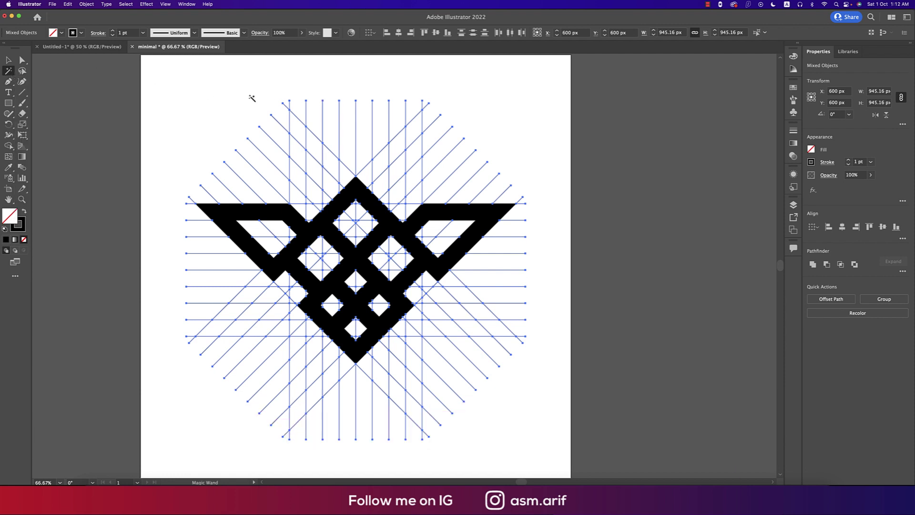
key(BackSpace)
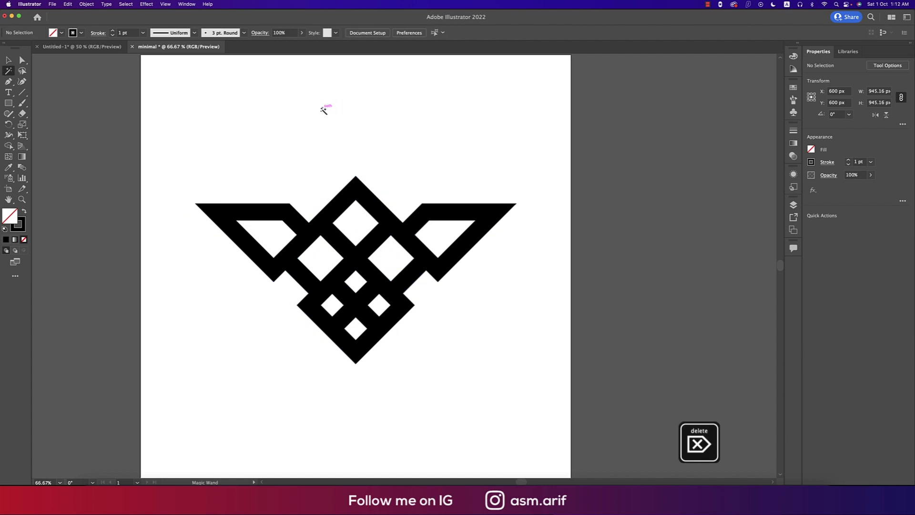
click(9, 60)
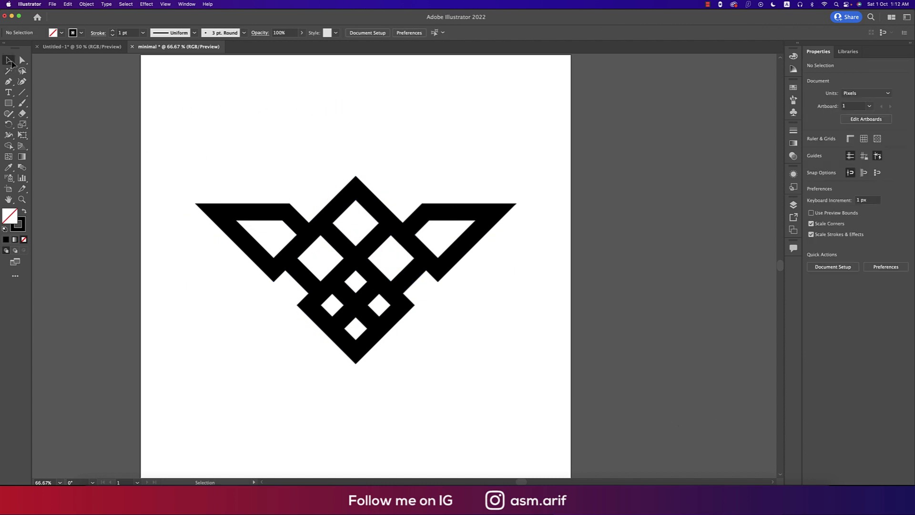
drag(194, 151, 548, 365)
key(super+c)
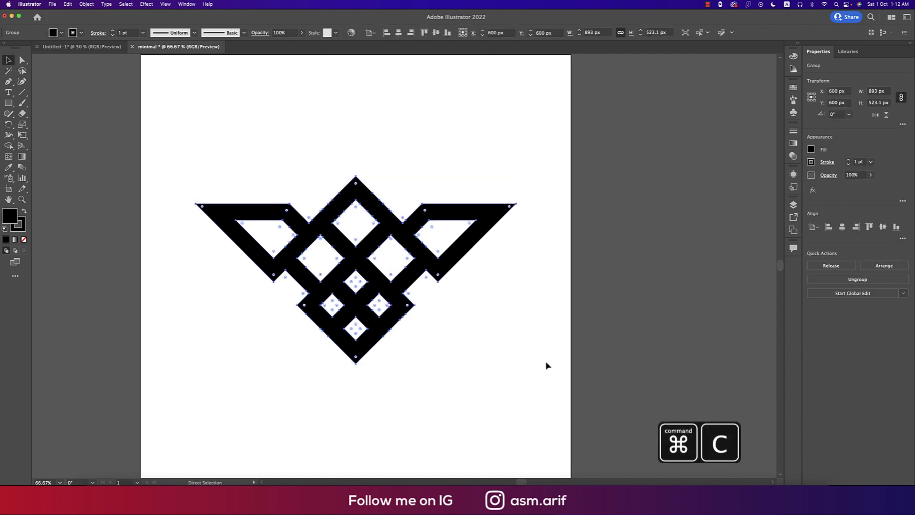
click(356, 479)
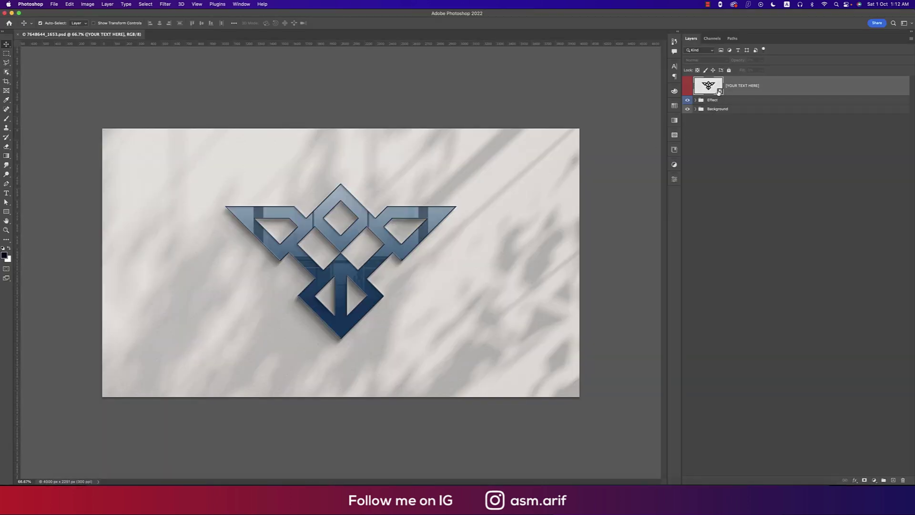
Open the mockup's logo smart object, hide the old logo layer and paste the bird logo as pixels.
double_click(719, 92)
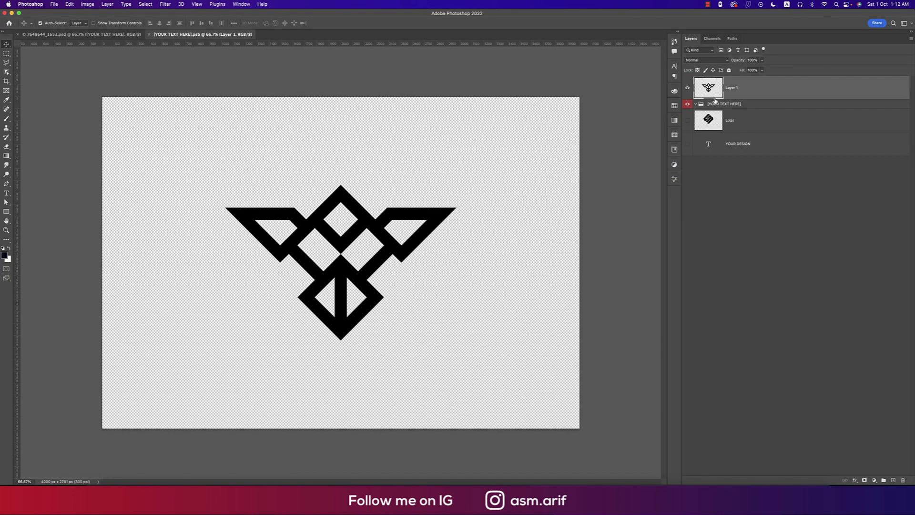
click(688, 88)
key(super+v)
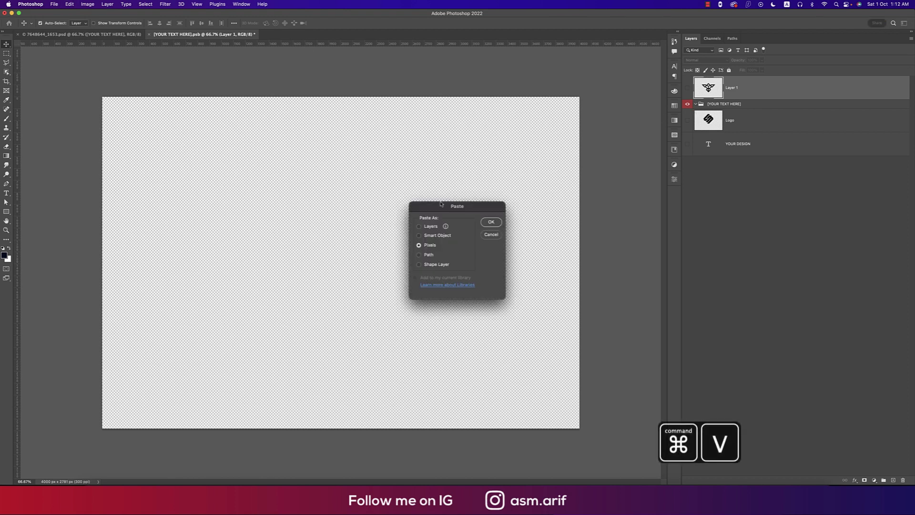
click(491, 223)
Scale the pasted logo to 54.40%, save the smart object and return to the wall mockup.
drag(562, 265, 462, 262)
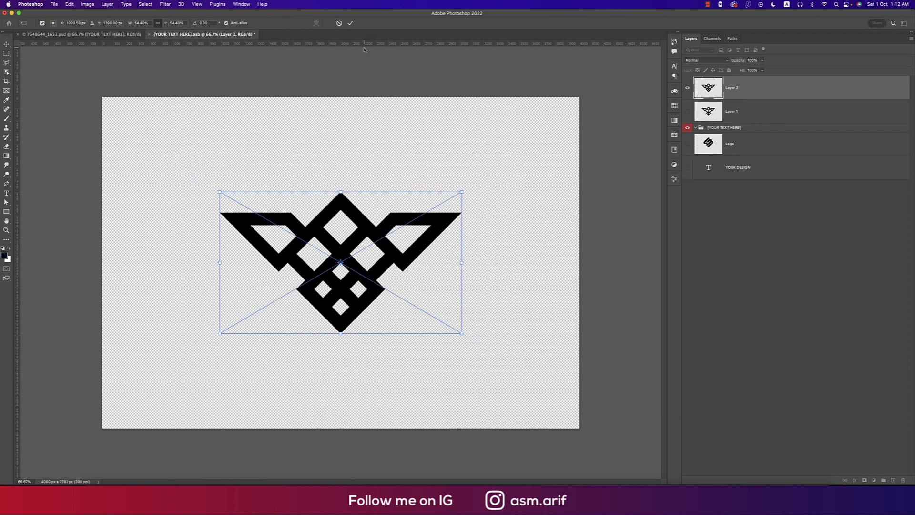
click(350, 24)
key(super+s)
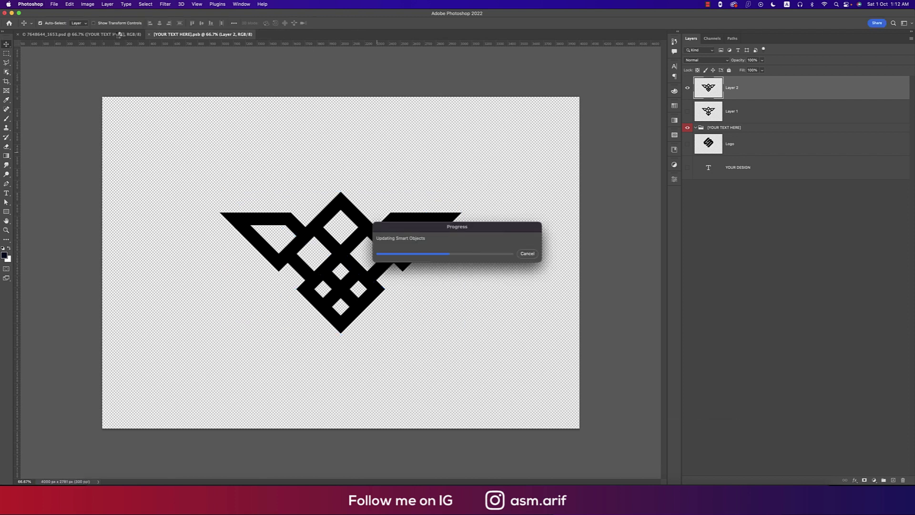
click(119, 38)
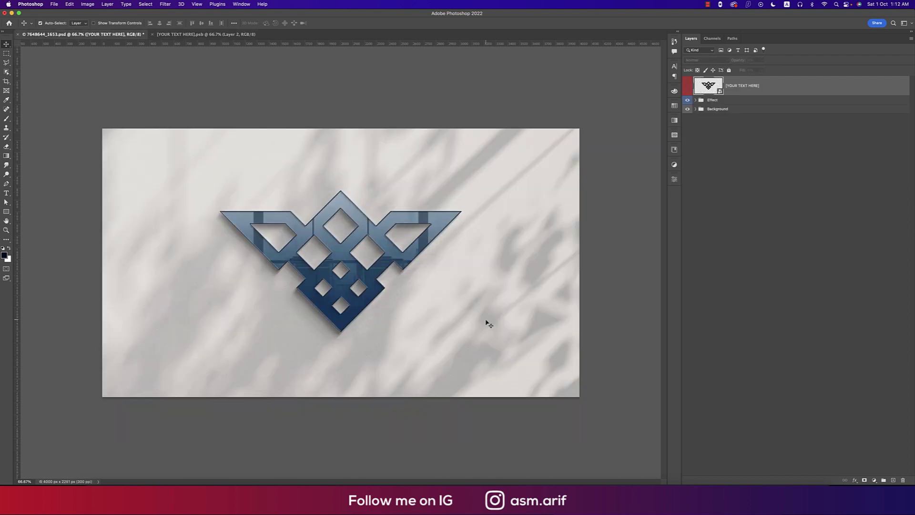